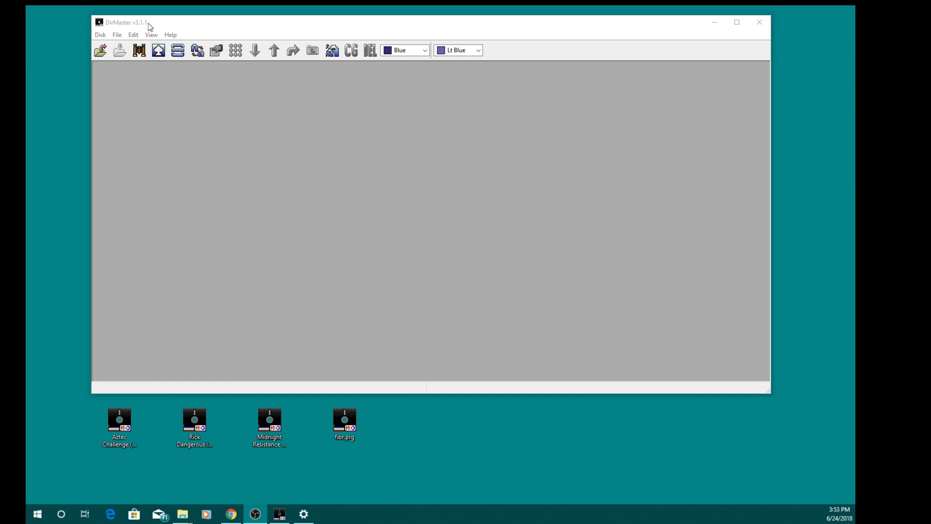
# Step: Create a new blank D82 disk image (4133 blocks free) and move its window to the upper left
pyautogui.click(103, 34)
pyautogui.moveTo(106, 47)
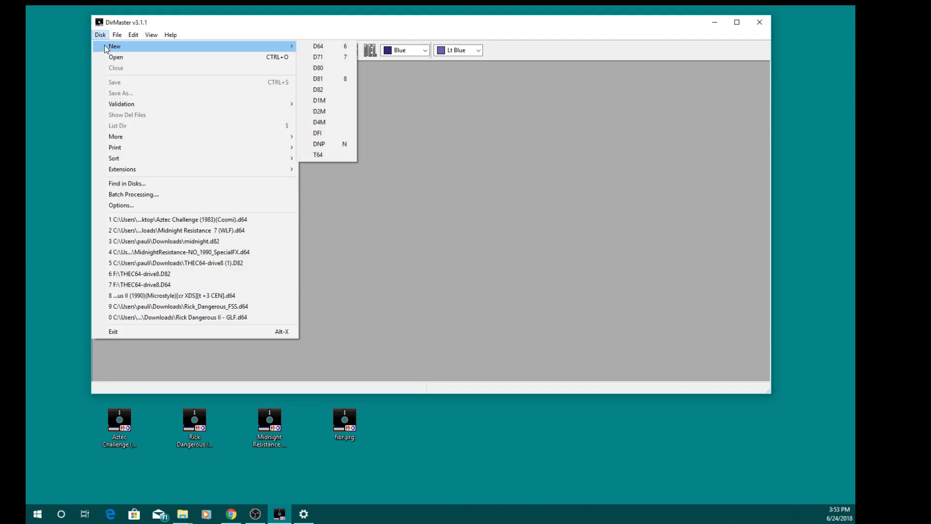
pyautogui.click(324, 89)
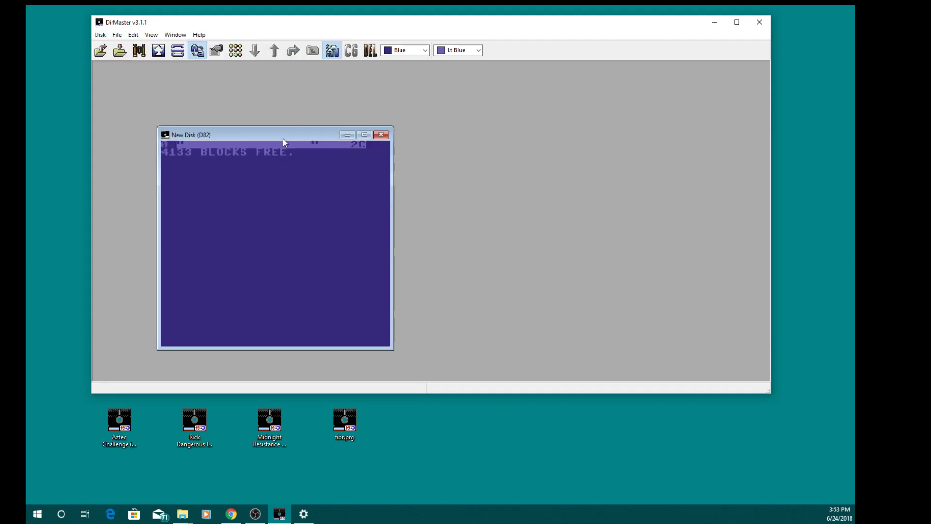
pyautogui.moveTo(283, 140); pyautogui.dragTo(225, 86)
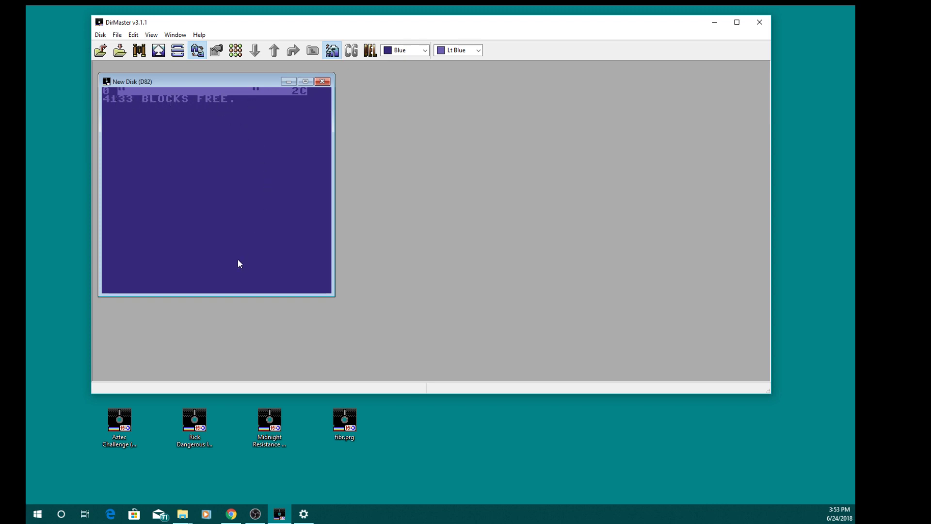
# Step: Add fibr.prg from the desktop to the D82 disk as the 41-block FIBR entry
pyautogui.click(129, 425)
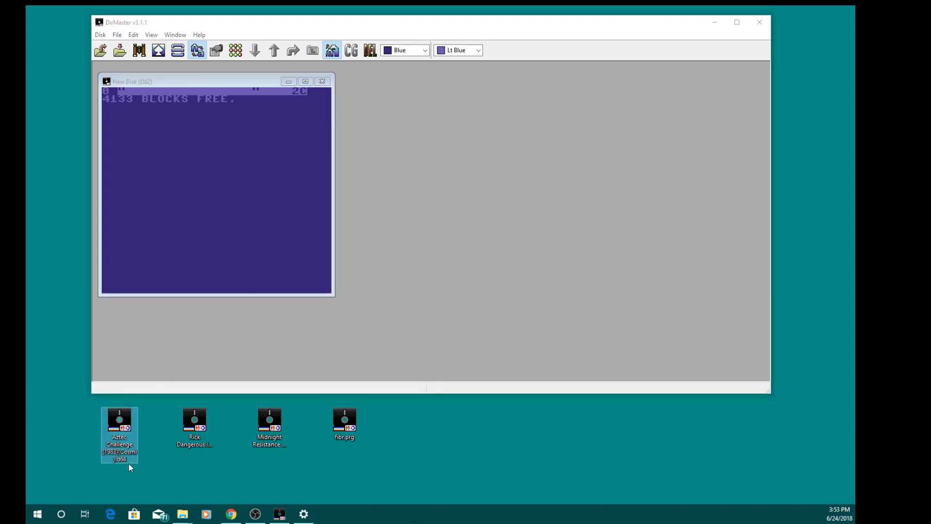
pyautogui.click(200, 420)
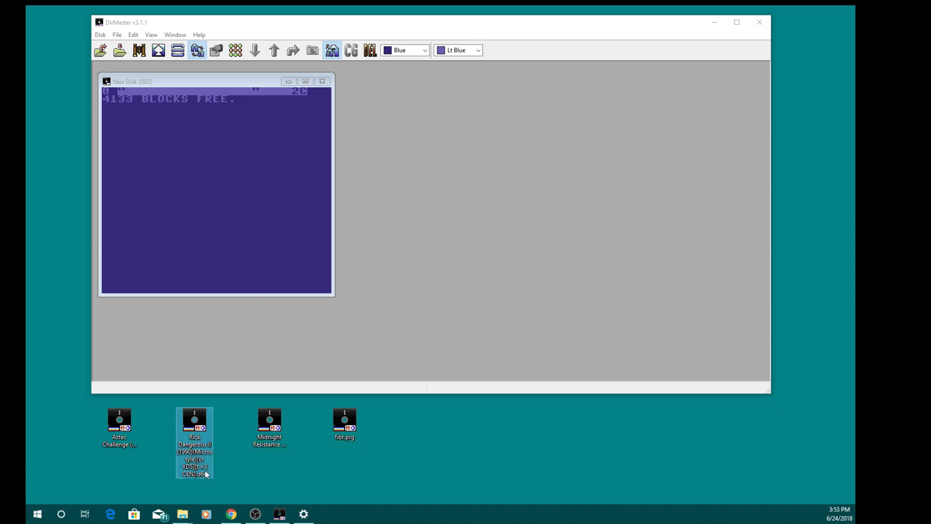
pyautogui.click(269, 426)
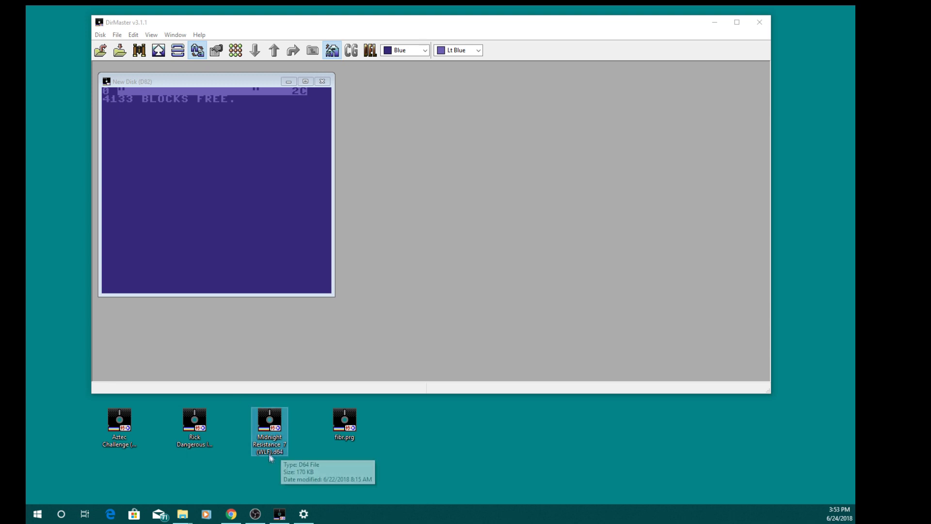
pyautogui.click(348, 433)
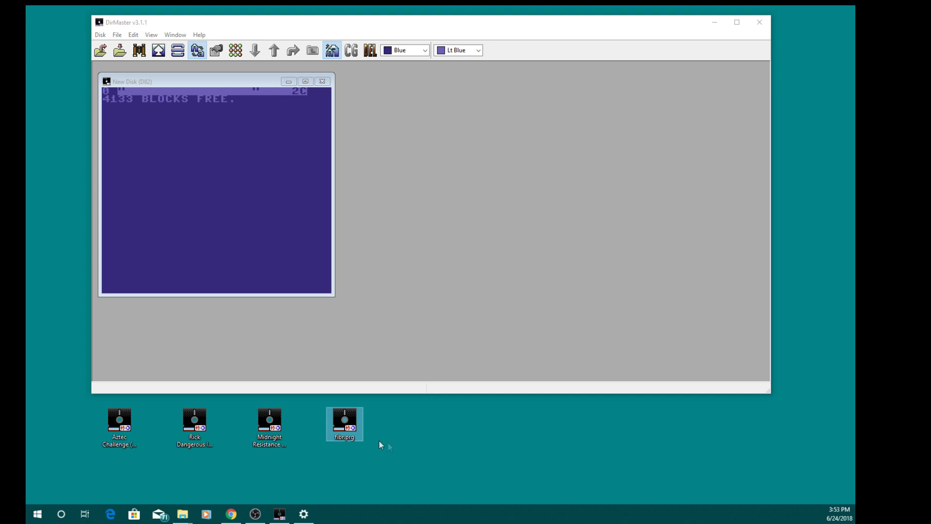
pyautogui.moveTo(348, 426); pyautogui.dragTo(126, 184)
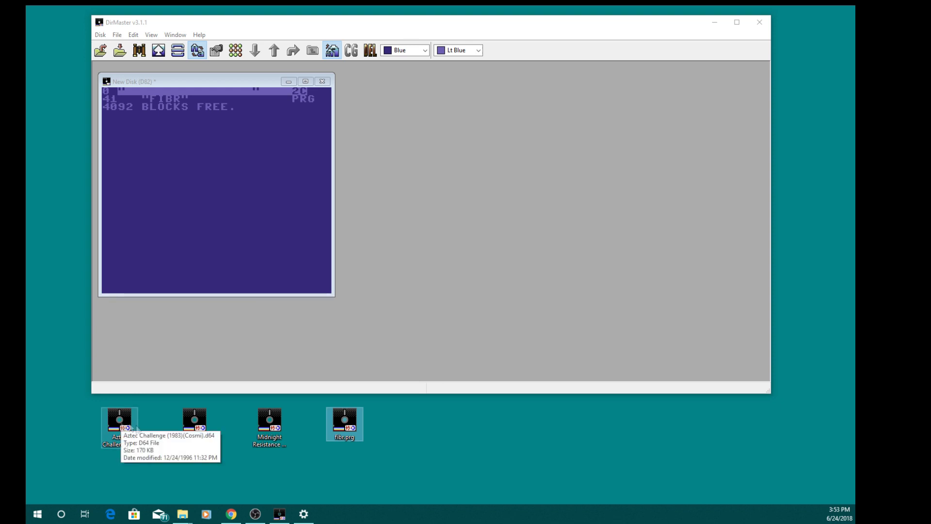
# Step: Open the Aztec Challenge D64 and copy its 63-block AZTEC CHALLENGE program onto the D82 disk
pyautogui.doubleClick(103, 433)
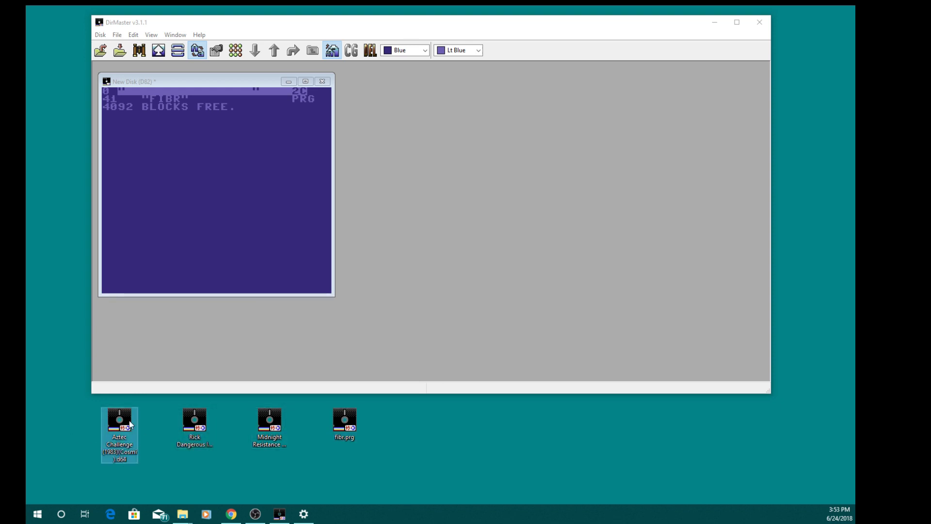
pyautogui.moveTo(251, 149); pyautogui.dragTo(511, 64)
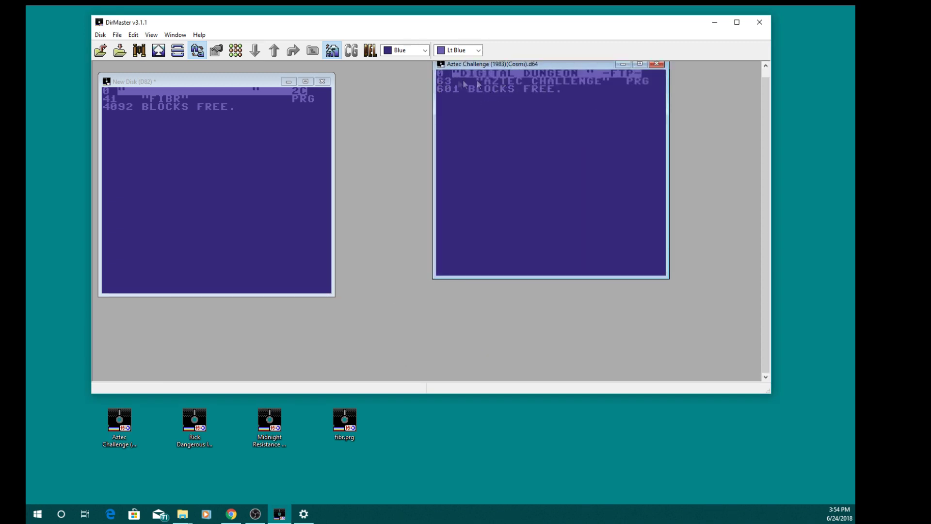
pyautogui.moveTo(594, 81); pyautogui.dragTo(193, 145)
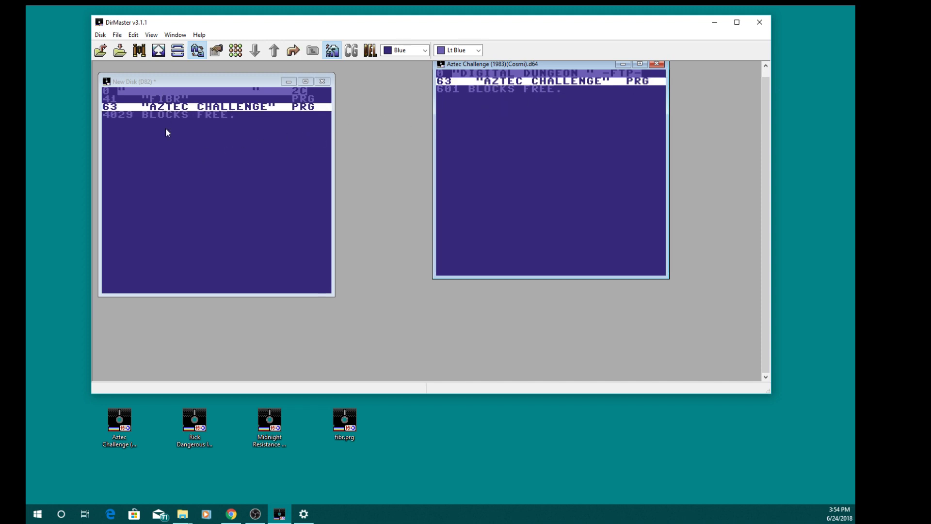
pyautogui.click(173, 101)
pyautogui.moveTo(173, 105)
pyautogui.mouseDown()
pyautogui.moveTo(183, 117)
pyautogui.moveTo(183, 96)
pyautogui.mouseUp()
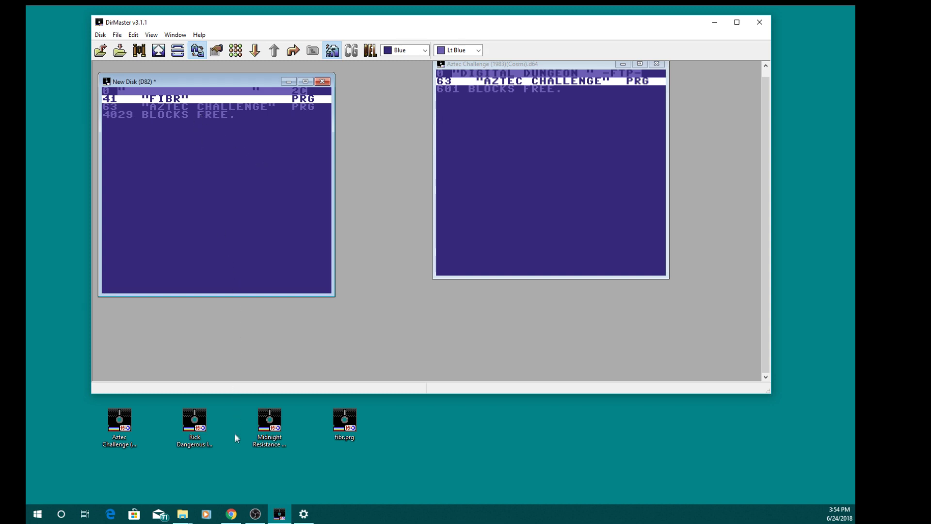
# Step: Open the Rick Dangerous II disk image and close the Aztec Challenge disk window
pyautogui.doubleClick(191, 421)
pyautogui.click(658, 65)
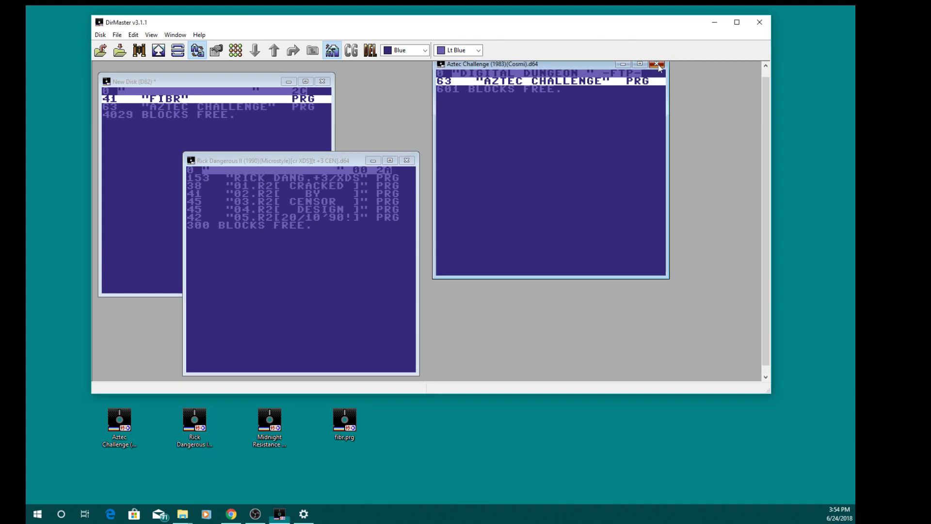
pyautogui.click(658, 65)
pyautogui.moveTo(303, 163); pyautogui.dragTo(528, 97)
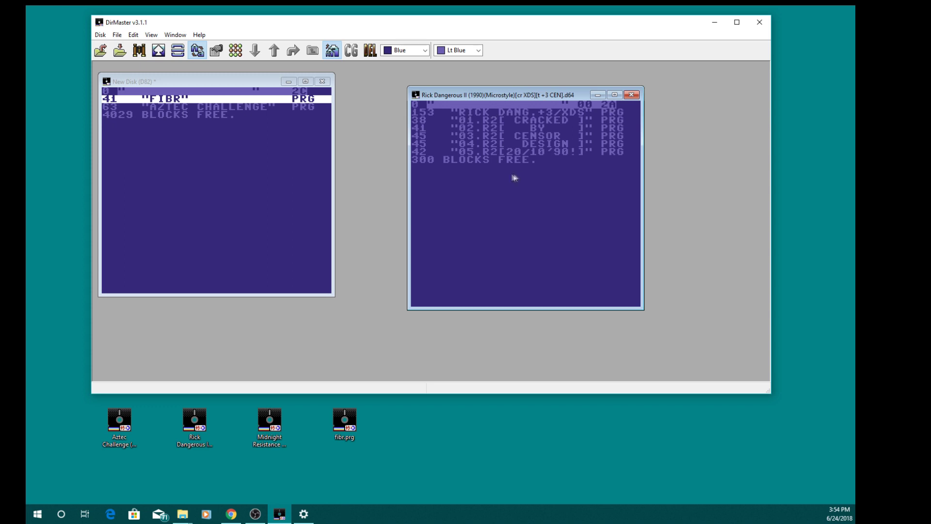
# Step: Open Midnight Resistance 7 alongside and copy RICK DANG.+3/XDS onto the D82 disk, leaving 3876 blocks free
pyautogui.click(264, 433)
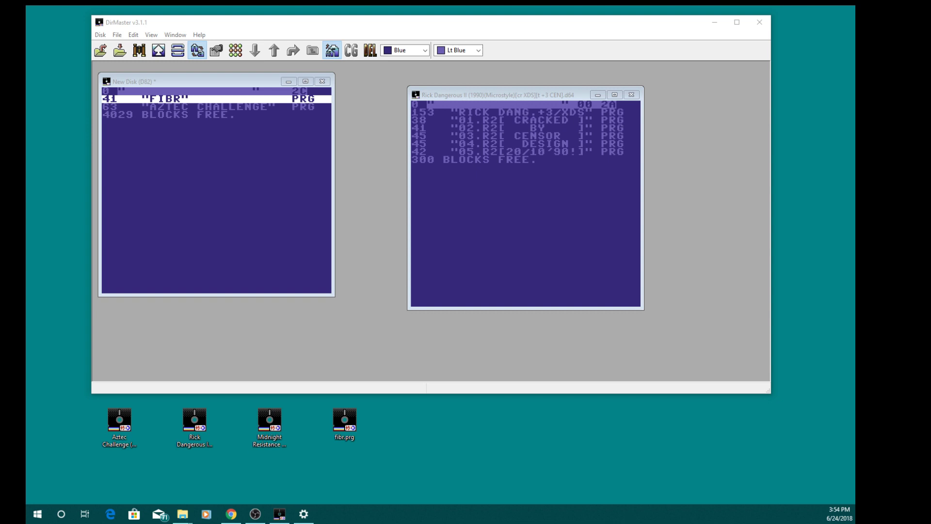
pyautogui.moveTo(269, 388); pyautogui.dragTo(360, 290)
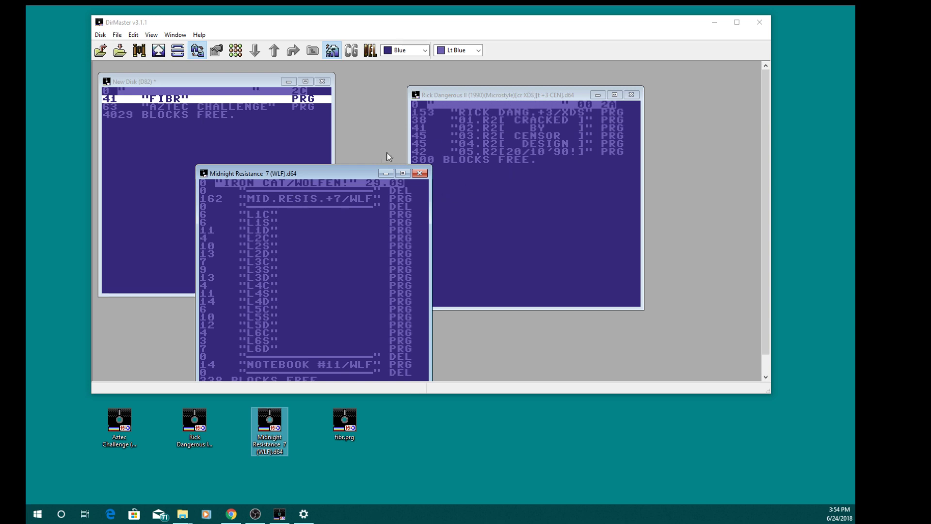
pyautogui.moveTo(353, 173); pyautogui.dragTo(493, 115)
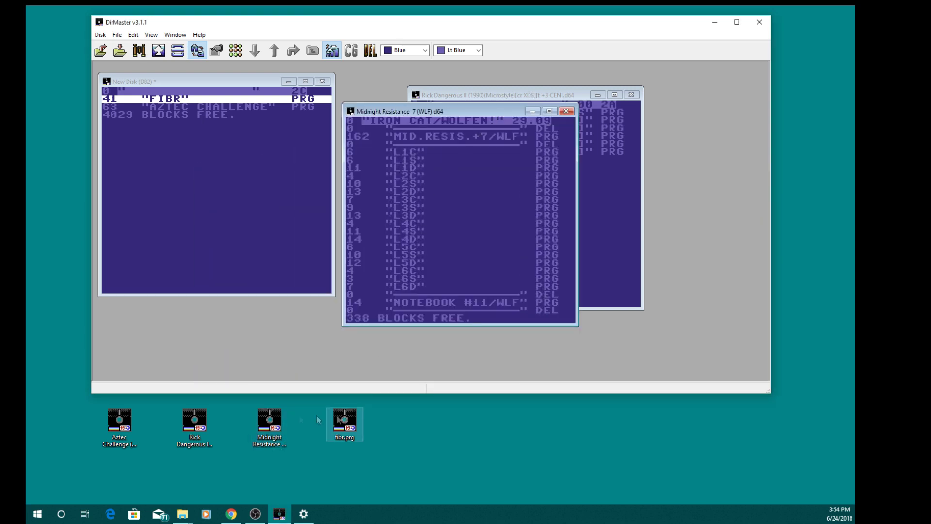
pyautogui.moveTo(539, 94); pyautogui.dragTo(184, 122)
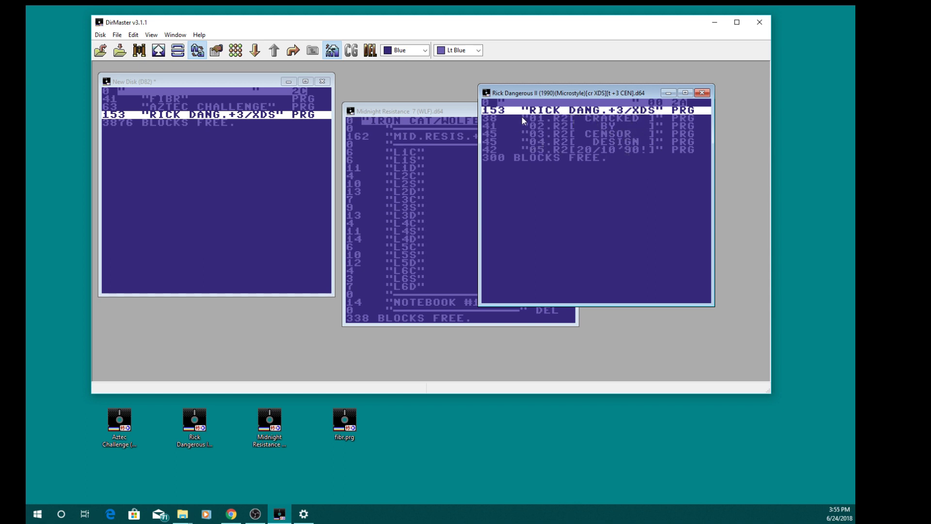
# Step: Copy the 162-block MID.RESIS.+7/WLF program onto the D82 disk, leaving 3714 blocks free
pyautogui.click(413, 111)
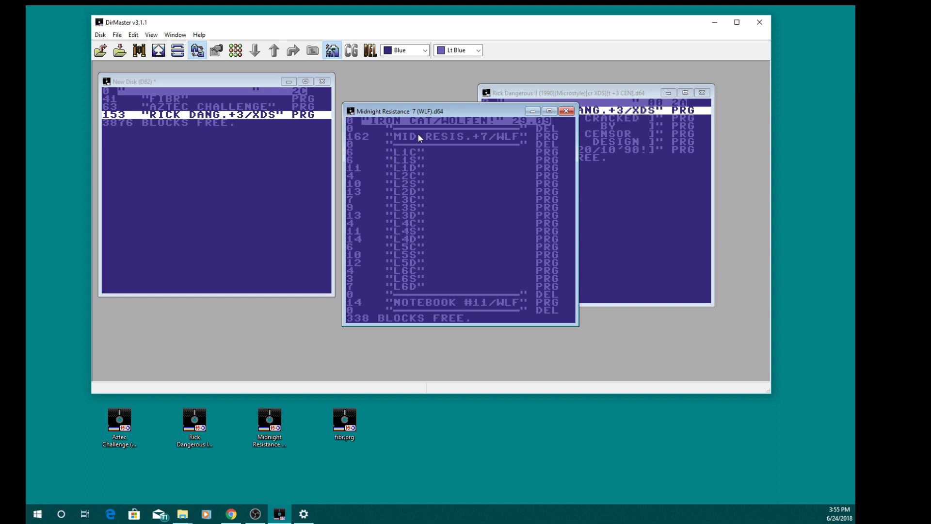
pyautogui.moveTo(419, 137); pyautogui.dragTo(125, 133)
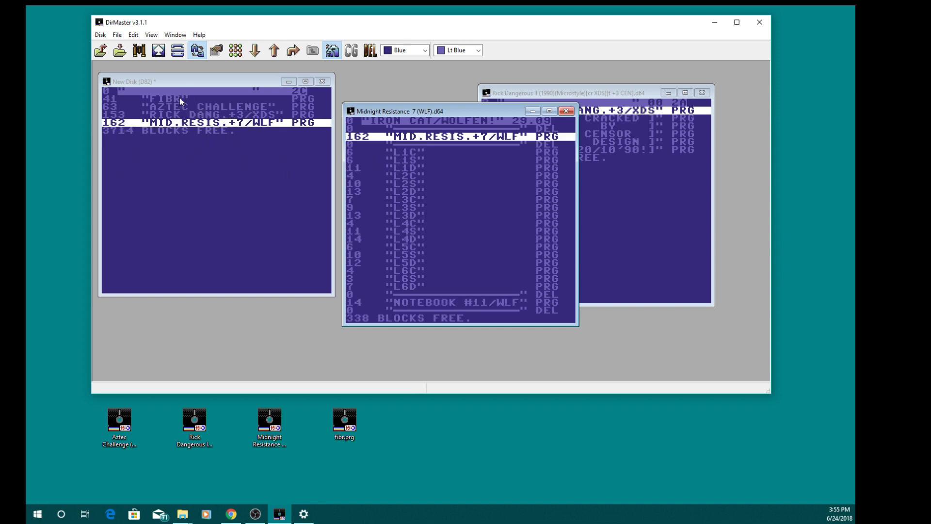
pyautogui.click(198, 115)
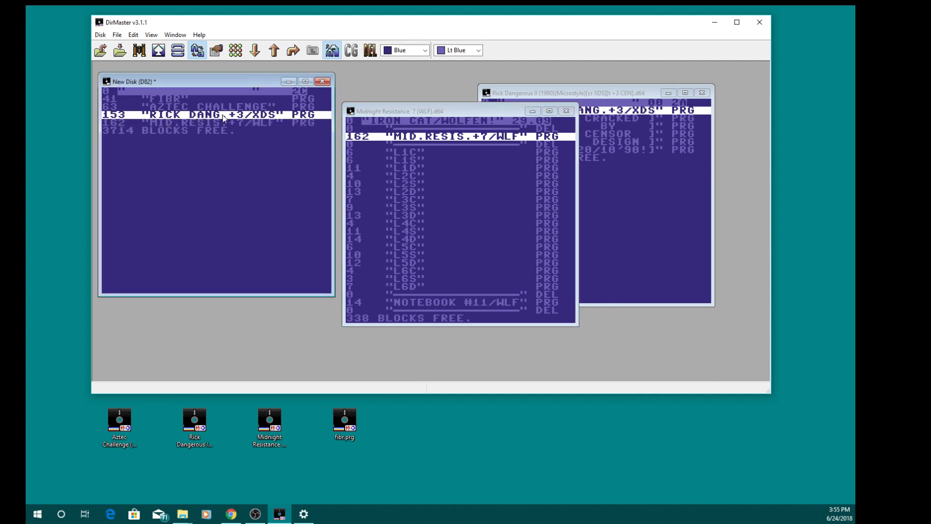
# Step: Rename the RICK DANG.+3/XDS entry to RICK DANGEROUS 2
pyautogui.click(223, 117)
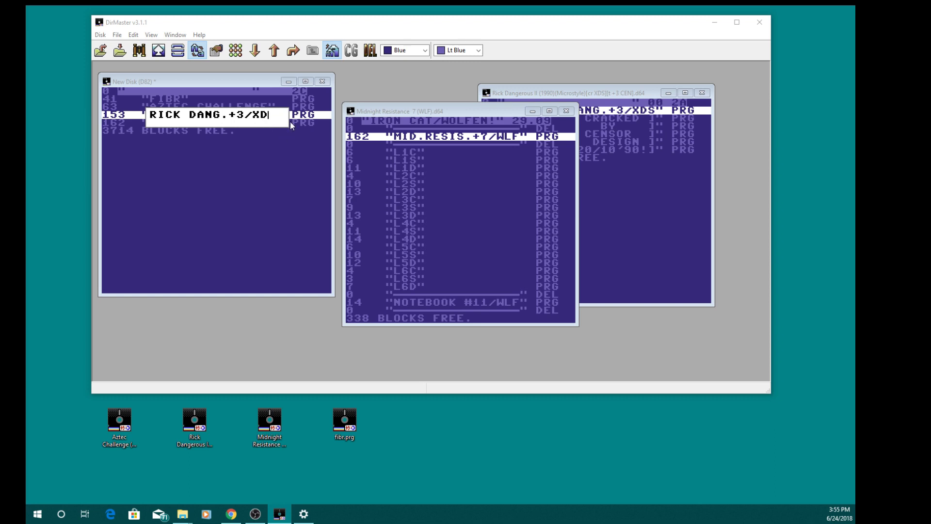
pyautogui.press('BackSpace')
pyautogui.press('BackSpace')
pyautogui.press('BackSpace')
pyautogui.press('BackSpace')
pyautogui.press('BackSpace')
pyautogui.press('BackSpace')
pyautogui.press('BackSpace')
pyautogui.press('BackSpace')
pyautogui.press('BackSpace')
pyautogui.press('BackSpace')
pyautogui.press('BackSpace')
pyautogui.press('BackSpace')
pyautogui.press('BackSpace')
pyautogui.press('BackSpace')
pyautogui.press('BackSpace')
pyautogui.write('RICK DANGEROUS')
pyautogui.press('Return')
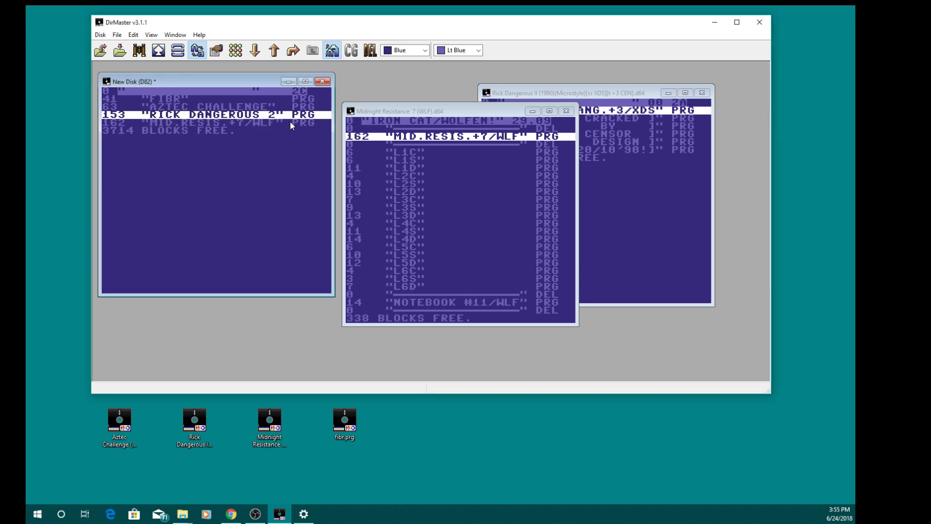
# Step: Rename the MID.RESIS.+7/WLF entry to MIDNIGHT RESISTA
pyautogui.click(196, 123)
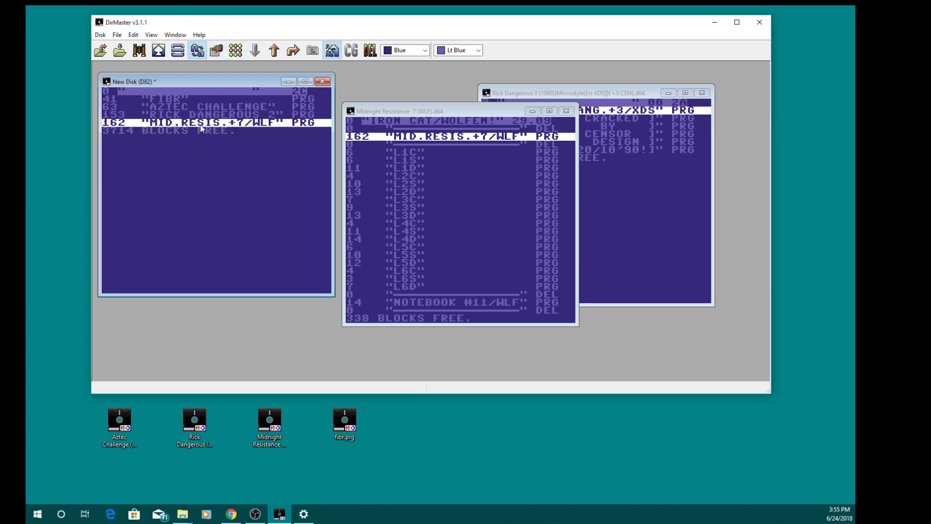
pyautogui.click(213, 125)
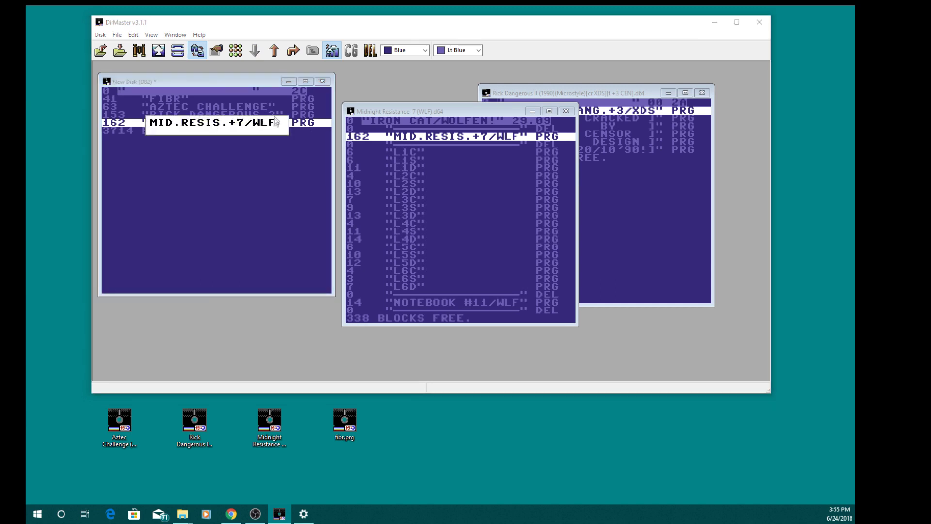
pyautogui.keyDown('shift'); pyautogui.click(173, 122); pyautogui.keyUp('shift')
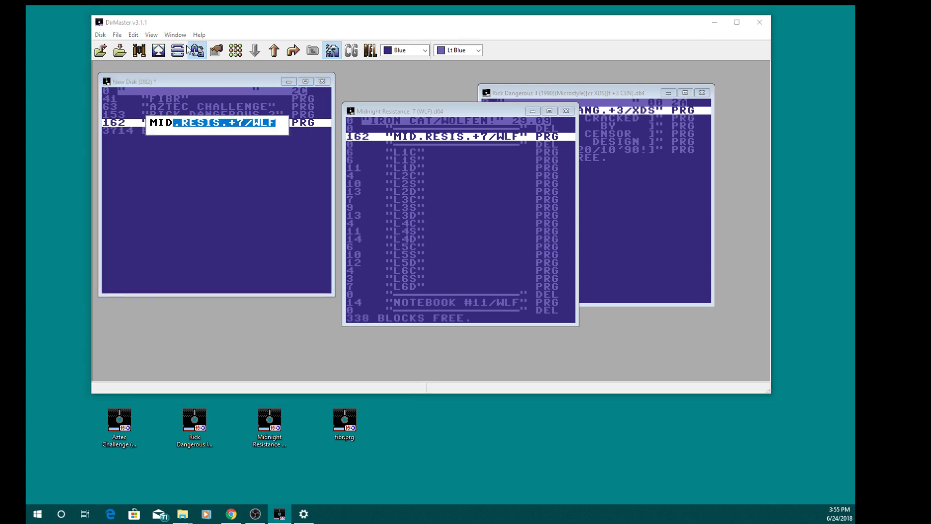
pyautogui.write('NIGHT RESI')
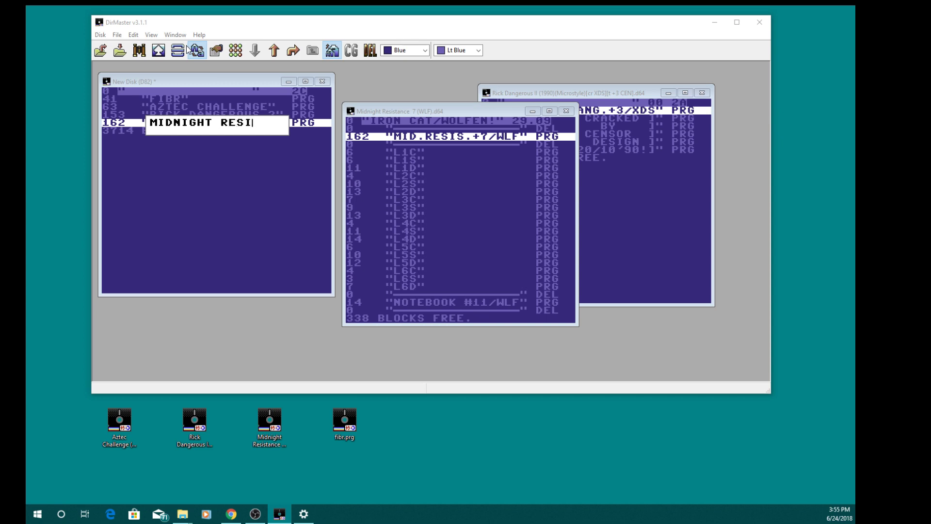
pyautogui.write('STA')
pyautogui.press('Return')
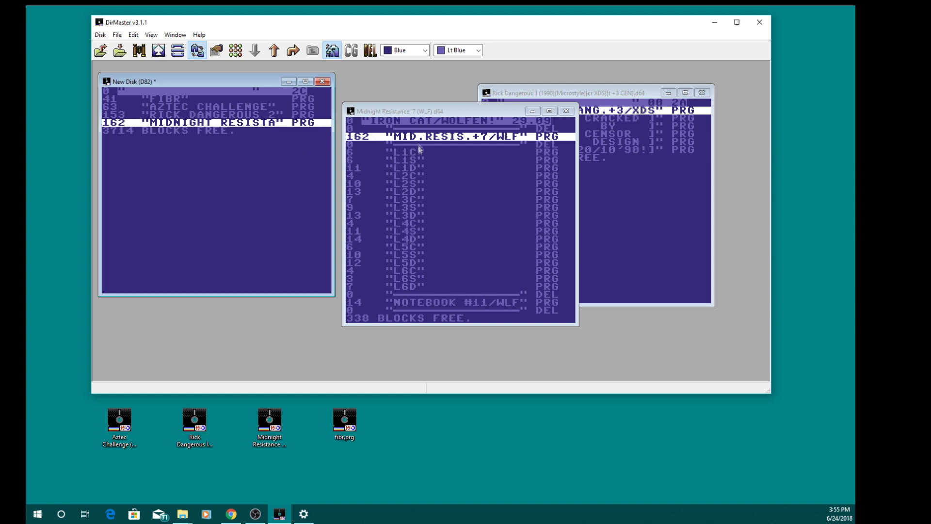
# Step: Select the 0-block DEL separator on the Midnight Resistance disk and choose Rename File
pyautogui.click(621, 100)
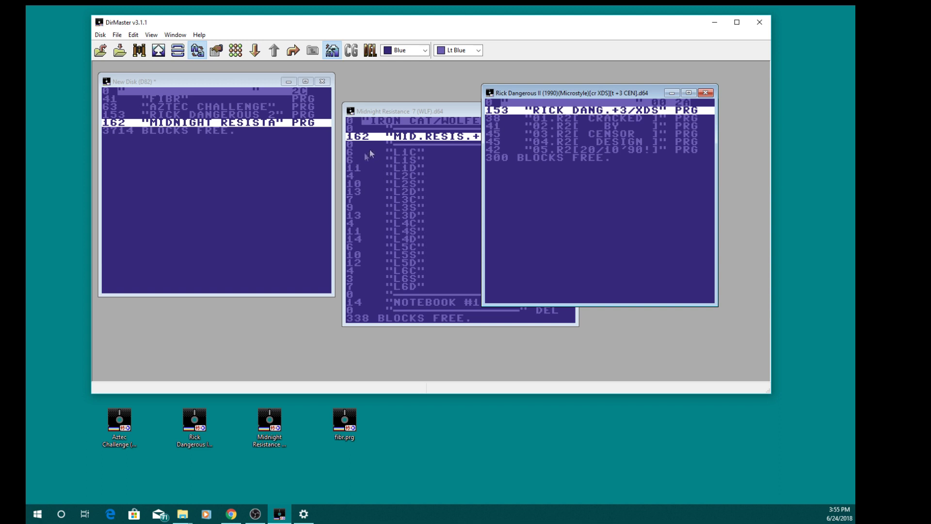
pyautogui.moveTo(407, 145); pyautogui.dragTo(430, 152)
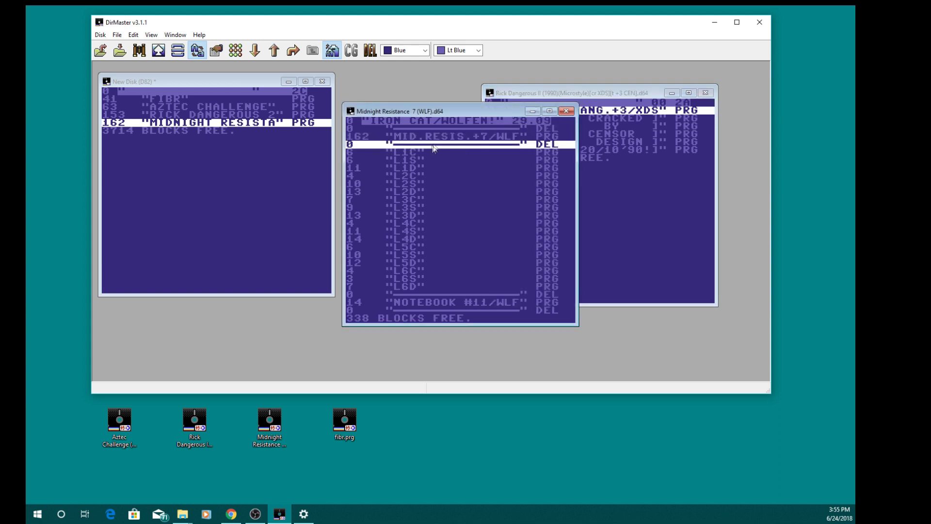
pyautogui.rightClick(434, 145)
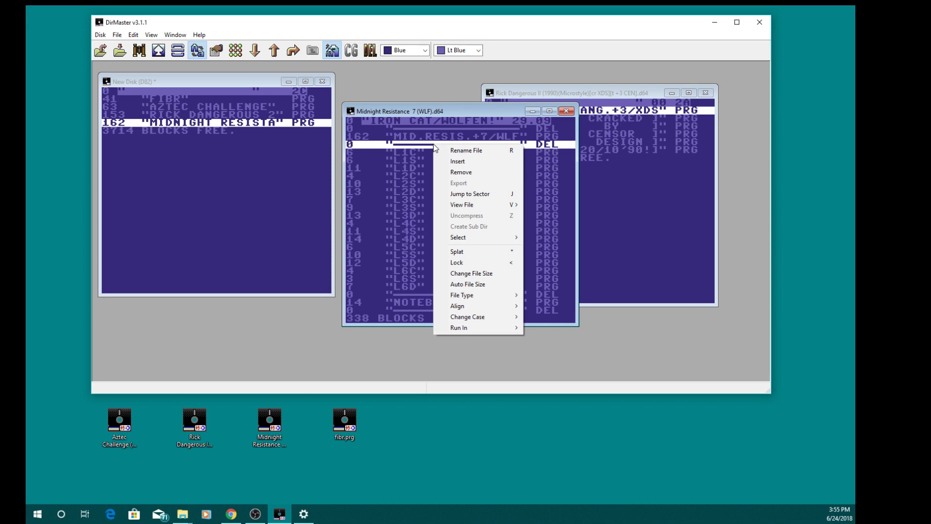
pyautogui.press('r')
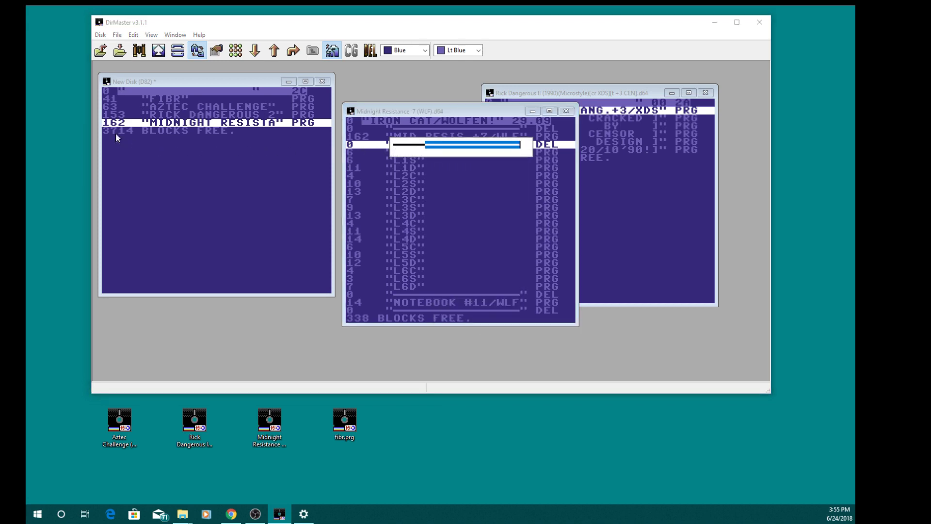
# Step: Copy a DEL separator plus level files L1C–L6D and NOTEBOOK #11/WLF onto the D82 disk
pyautogui.click(379, 149)
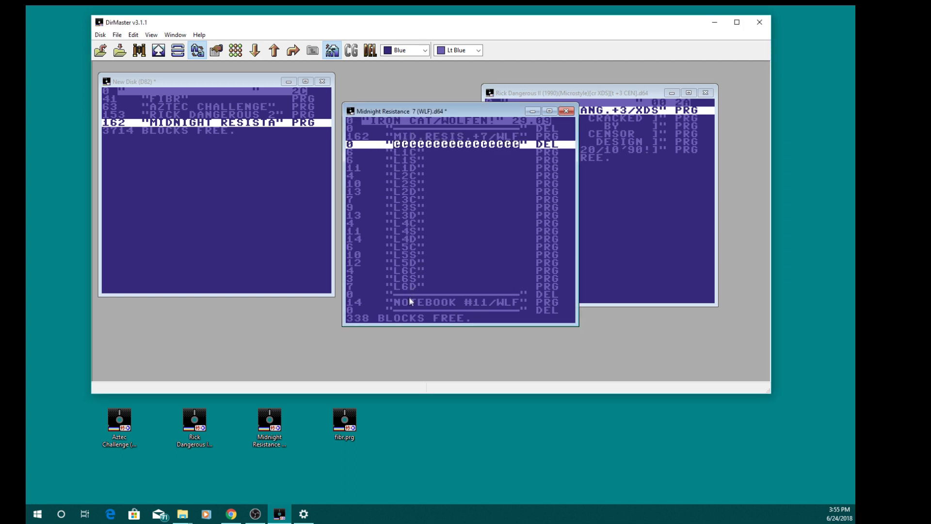
pyautogui.moveTo(409, 295); pyautogui.dragTo(199, 130)
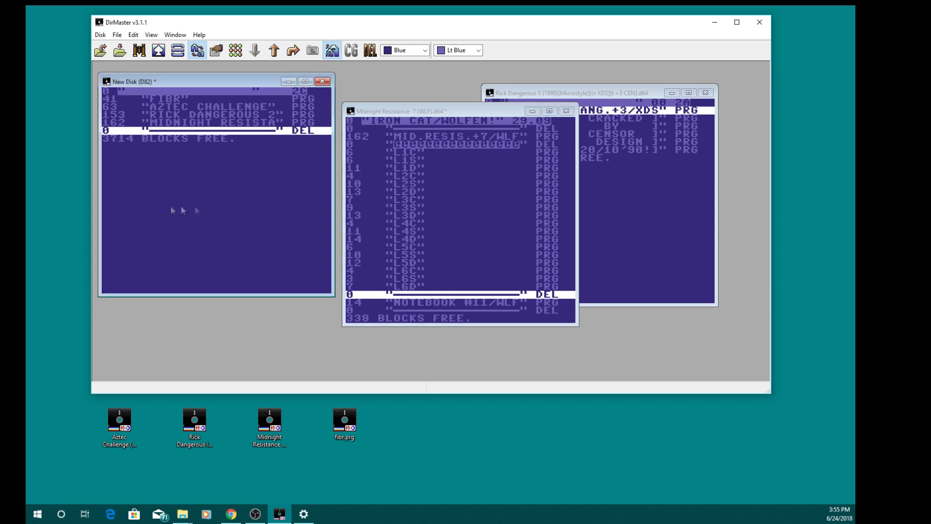
pyautogui.click(420, 153)
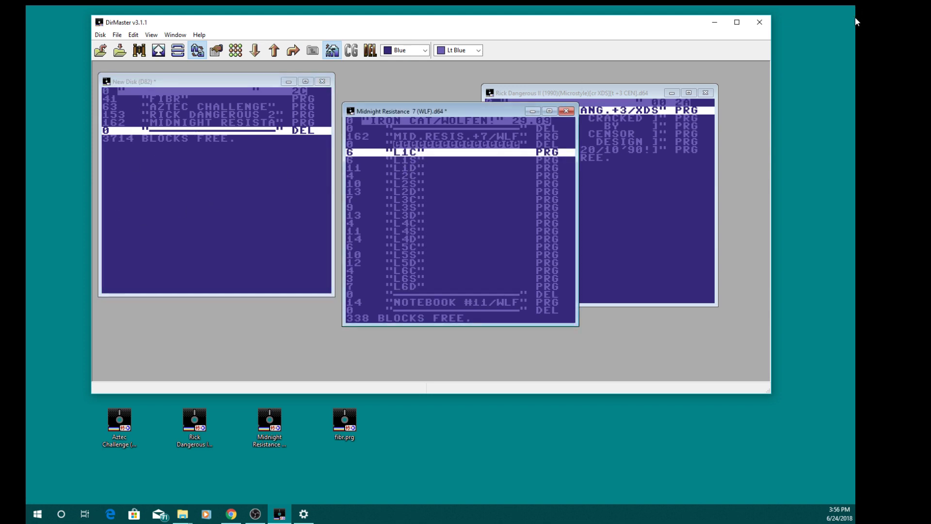
pyautogui.keyDown('shift'); pyautogui.click(425, 311); pyautogui.keyUp('shift')
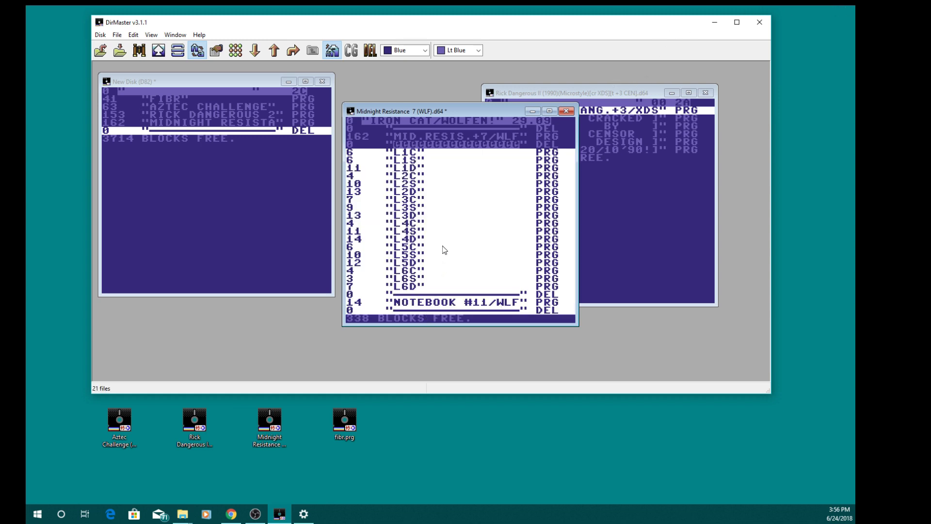
pyautogui.moveTo(443, 255); pyautogui.dragTo(171, 214)
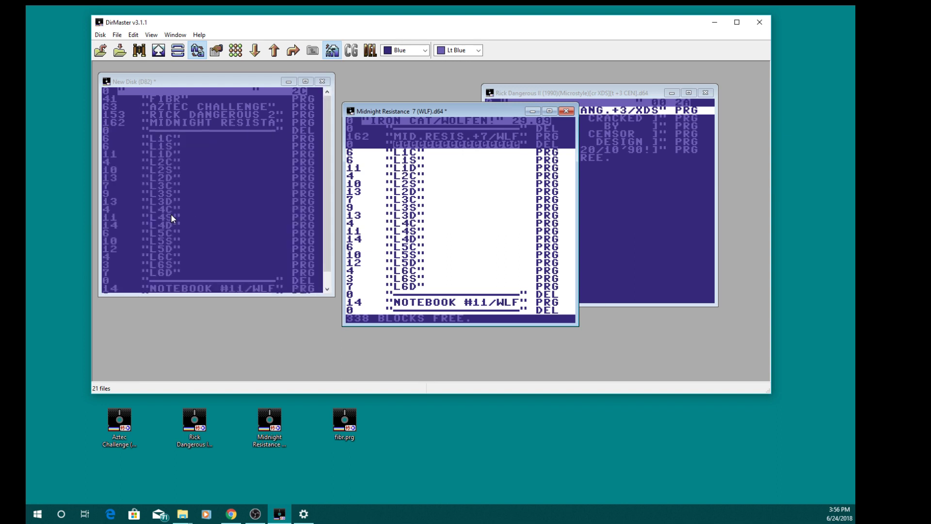
pyautogui.scroll(-1, 209, 144)
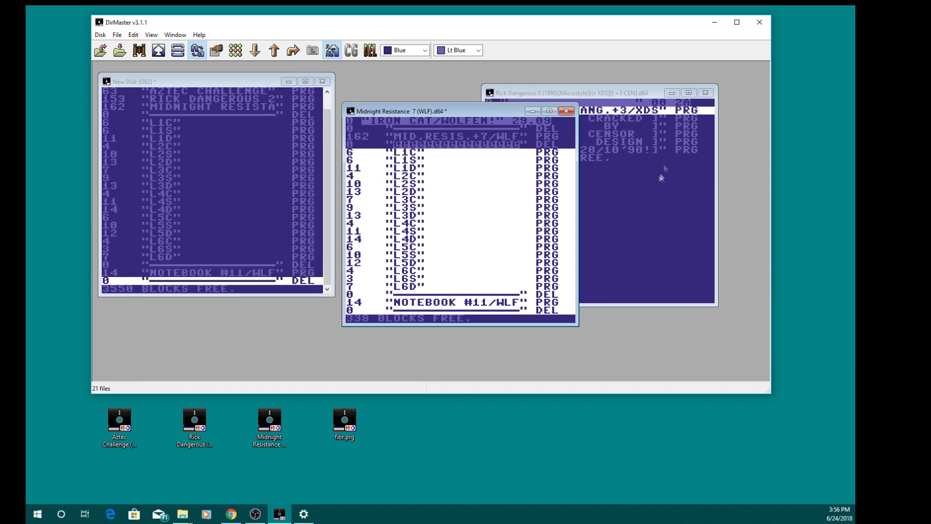
pyautogui.click(662, 178)
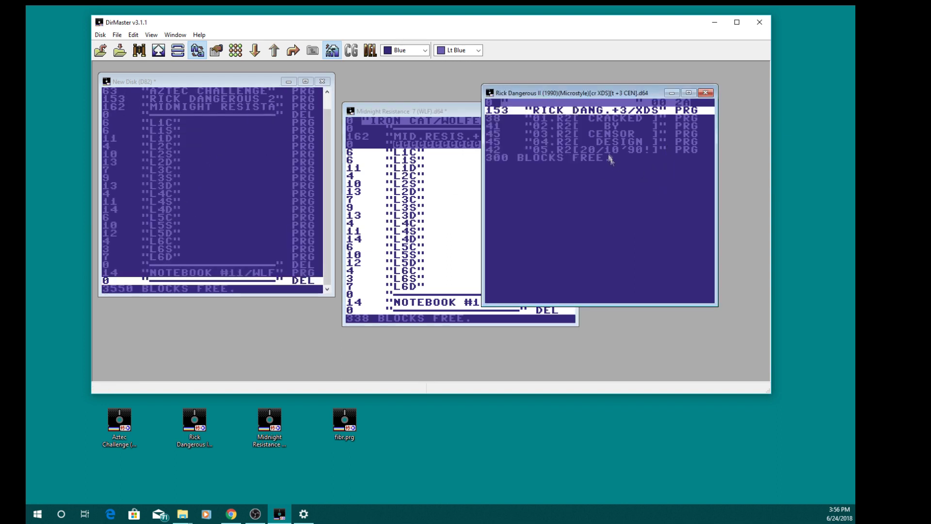
# Step: Select the five Rick Dangerous part files and close the extra new D64 disk without saving
pyautogui.click(598, 114)
pyautogui.press('Return')
pyautogui.moveTo(509, 118); pyautogui.dragTo(214, 292)
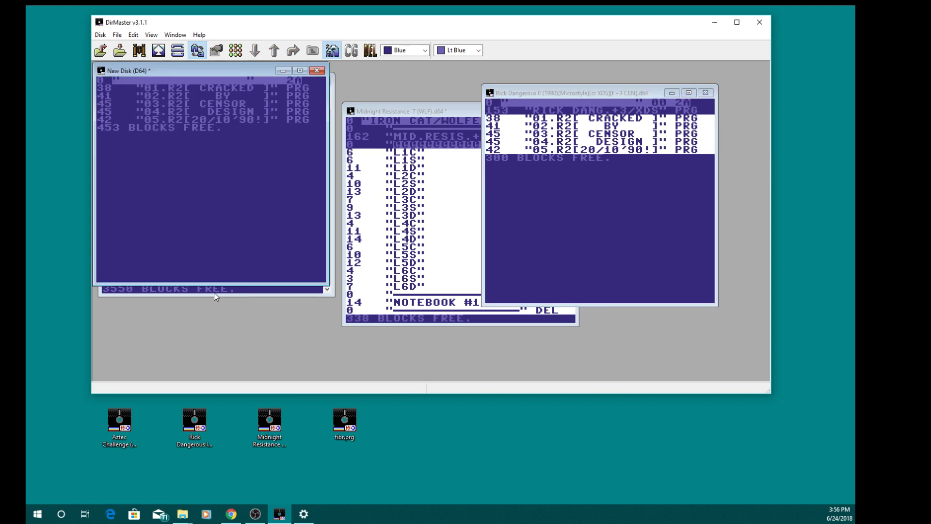
pyautogui.moveTo(216, 63); pyautogui.dragTo(325, 98)
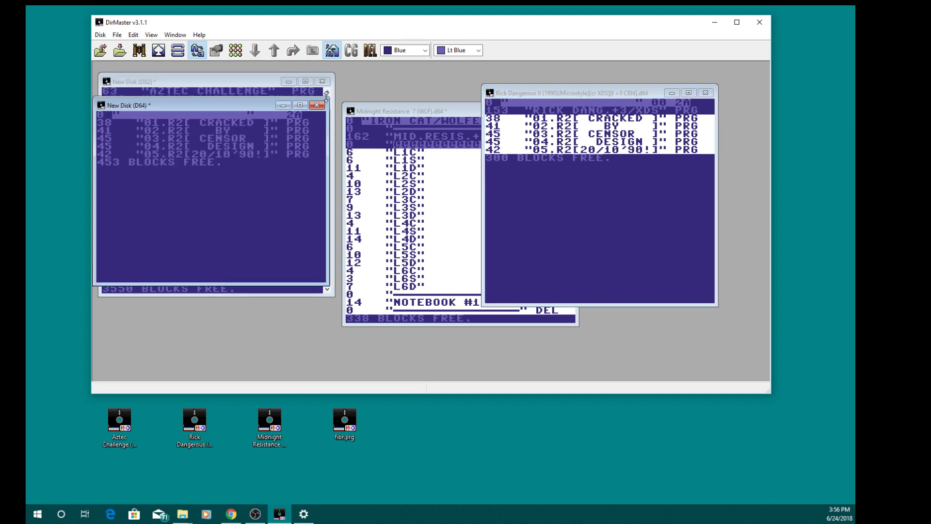
pyautogui.click(316, 106)
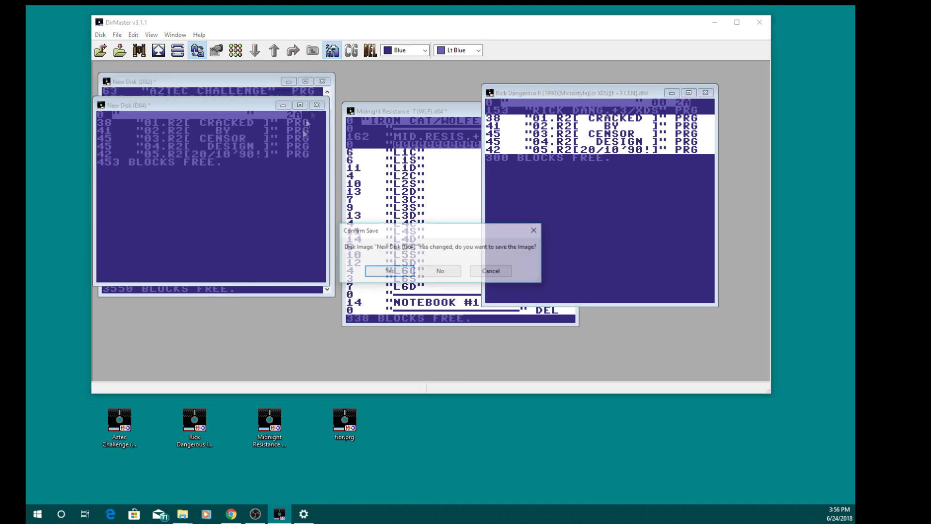
pyautogui.click(439, 272)
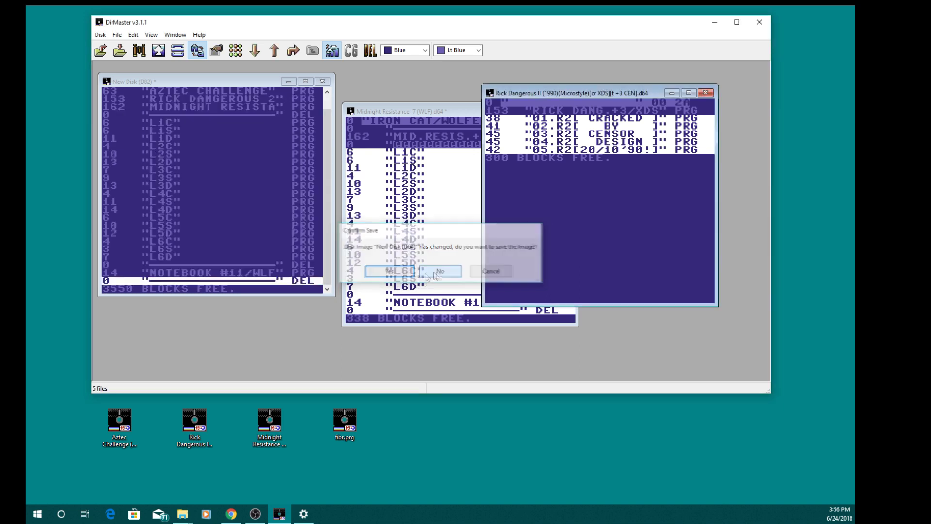
# Step: Copy 01.R2 through 05.R2 into the enlarged D82 listing, leaving 3339 blocks free
pyautogui.moveTo(259, 294); pyautogui.dragTo(256, 377)
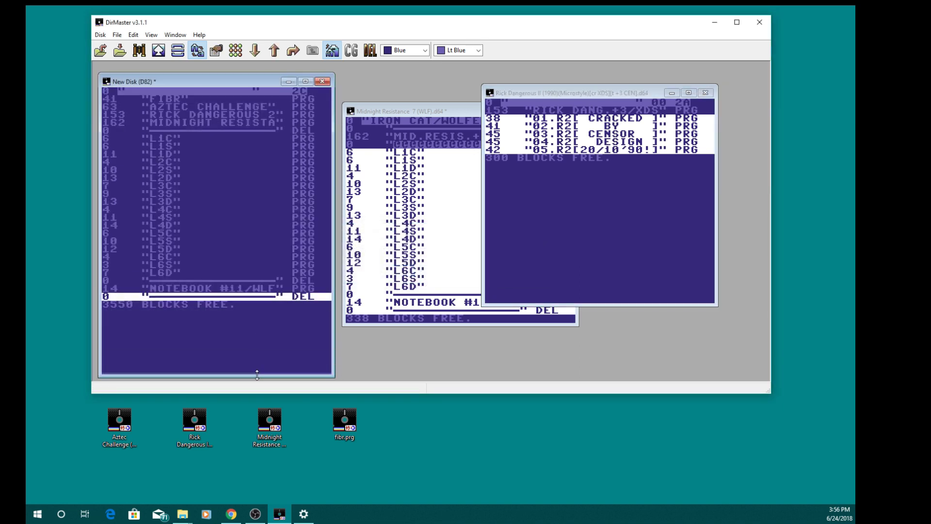
pyautogui.moveTo(590, 148); pyautogui.dragTo(358, 221)
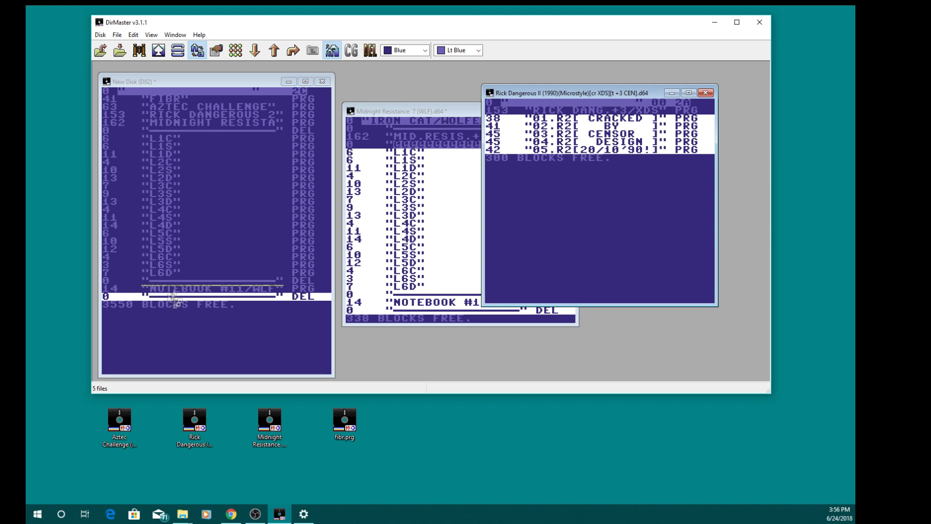
pyautogui.moveTo(172, 297); pyautogui.dragTo(170, 302)
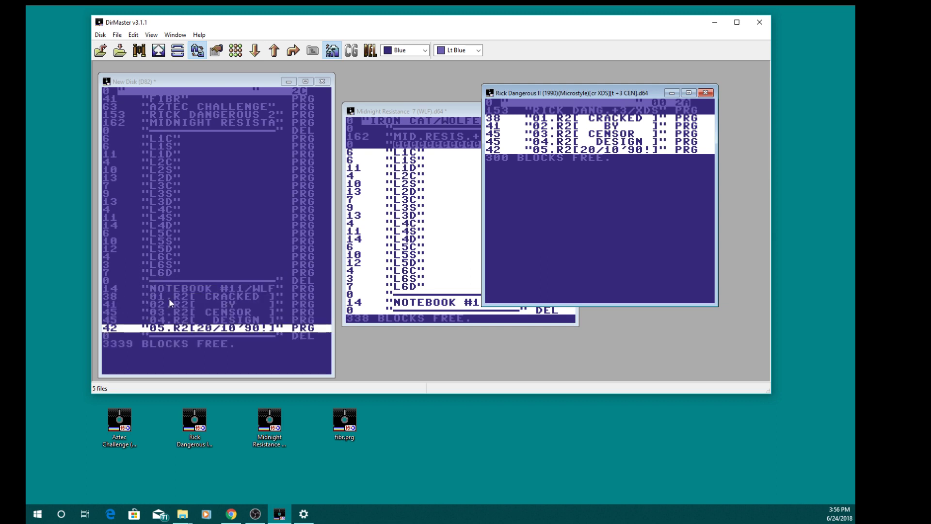
pyautogui.click(177, 369)
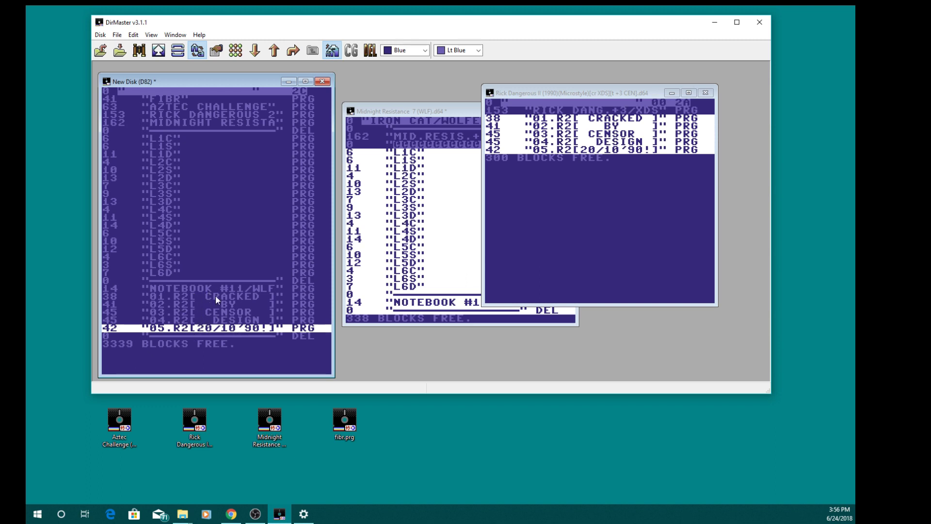
pyautogui.click(99, 39)
pyautogui.click(135, 92)
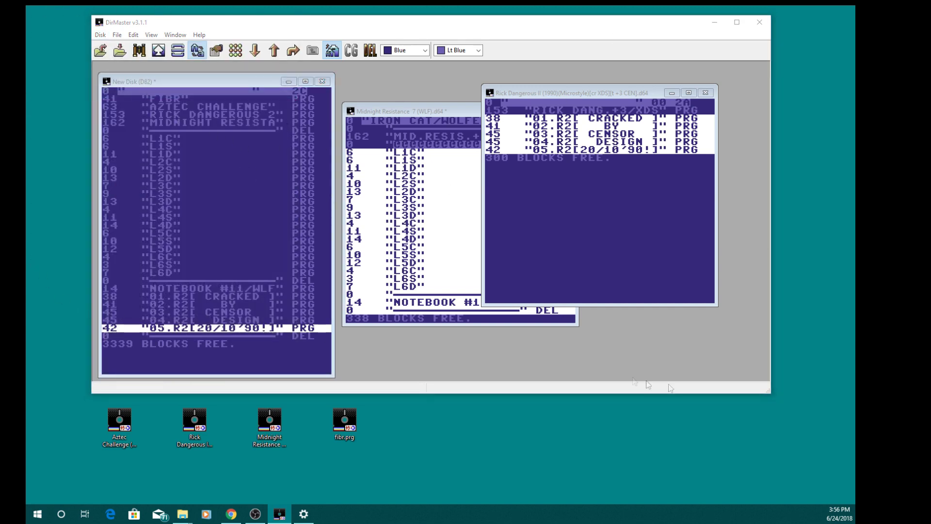
# Step: Save the D82 disk into Documents as THEC64-drive8.d82 and view it in File Explorer
pyautogui.hotkey('ctrl', 's')
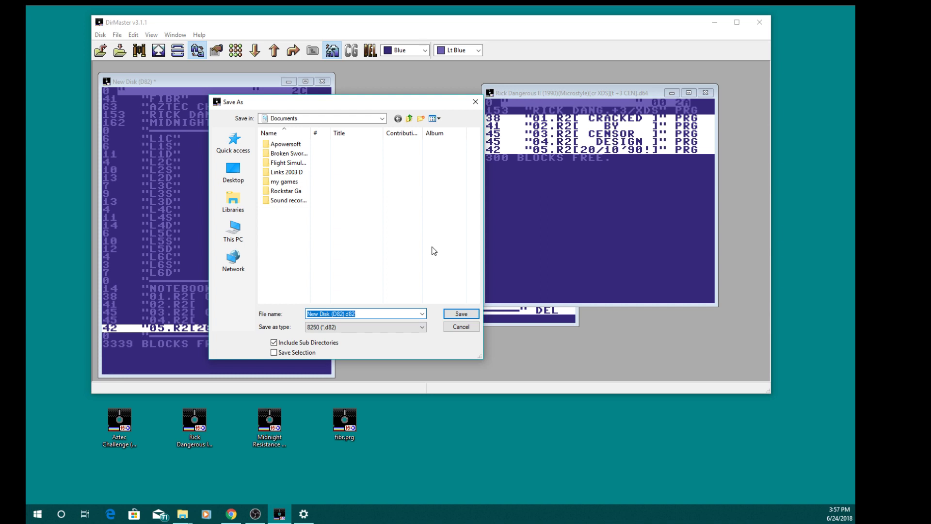
pyautogui.write('THEc')
pyautogui.press('BackSpace')
pyautogui.write('C64_drive8.d64')
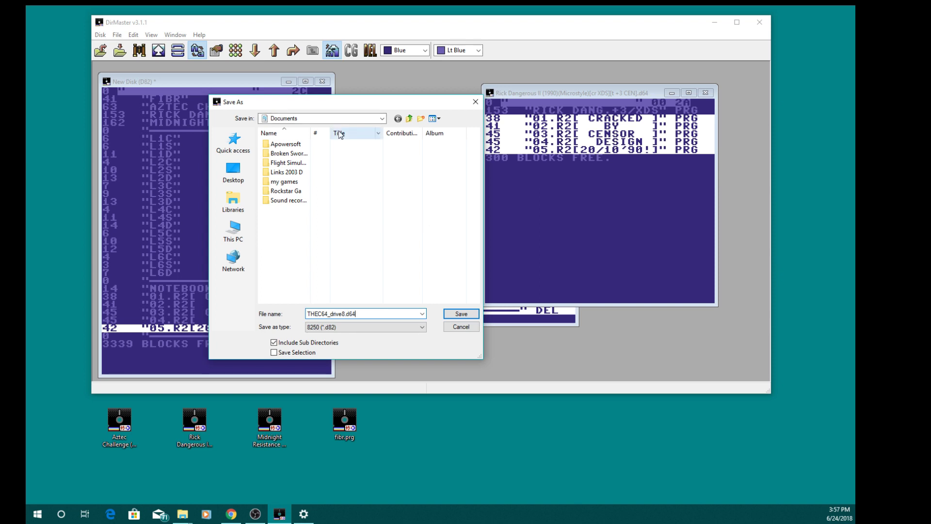
pyautogui.press('BackSpace')
pyautogui.press('BackSpace')
pyautogui.press('BackSpace')
pyautogui.press('BackSpace')
pyautogui.press('BackSpace')
pyautogui.press('BackSpace')
pyautogui.press('BackSpace')
pyautogui.press('BackSpace')
pyautogui.write('-driv')
pyautogui.press('Return')
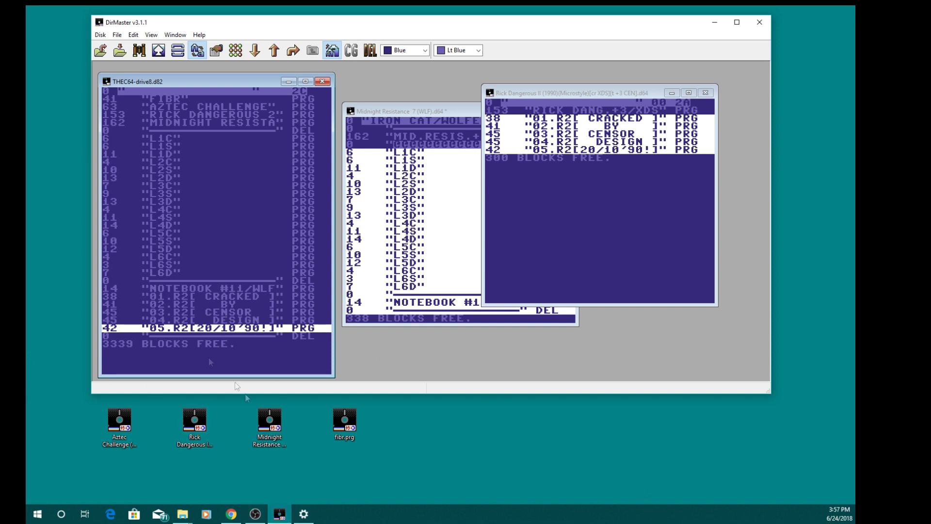
pyautogui.press('super+e')
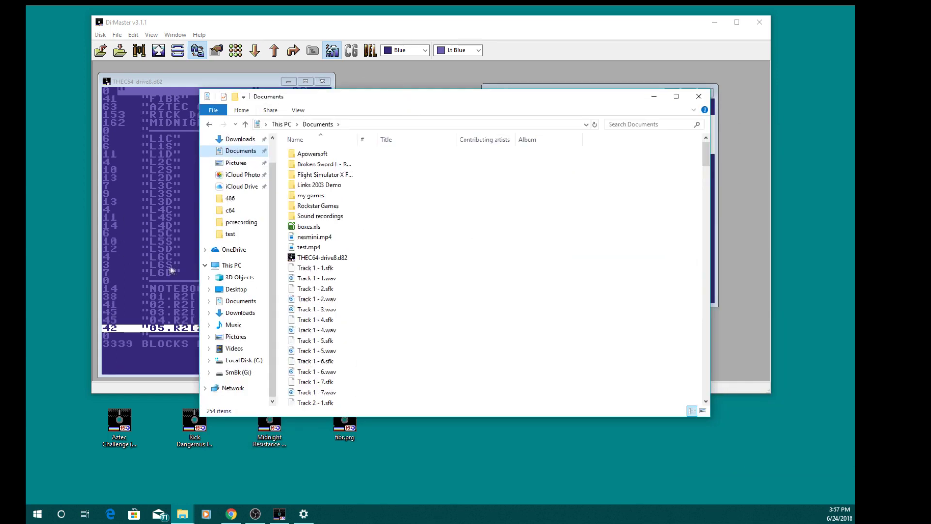
# Step: Rename THEC64-drive8.d82 to THEC64-drive8.d64 in Documents, accepting the extension-change warning
pyautogui.click(346, 259)
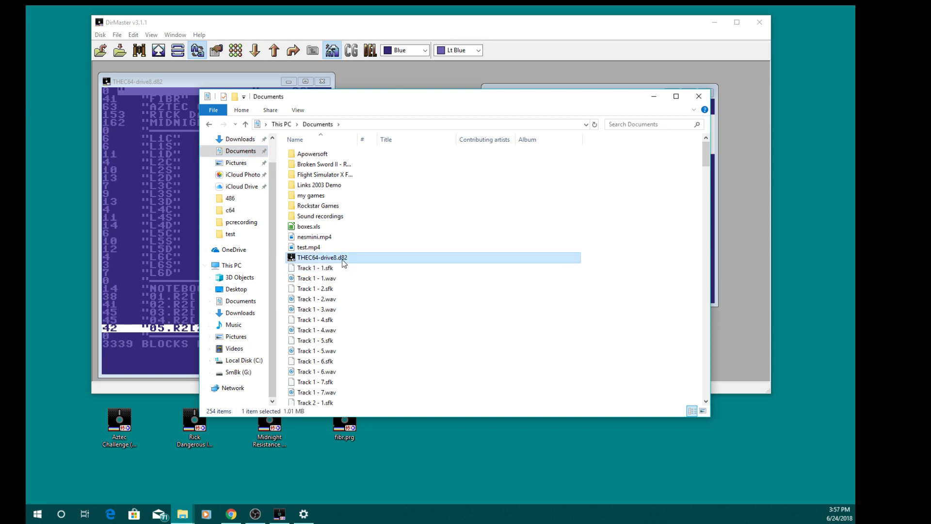
pyautogui.click(343, 261)
pyautogui.moveTo(347, 257); pyautogui.dragTo(341, 257)
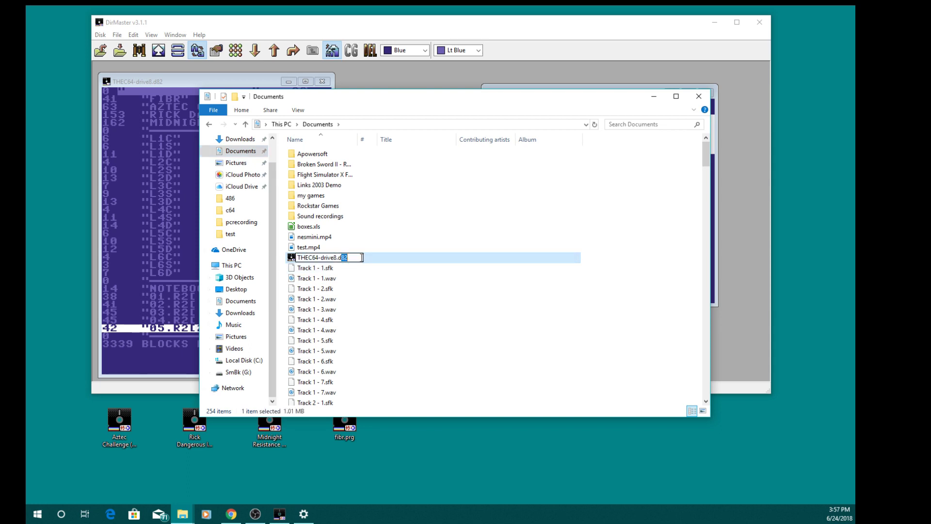
pyautogui.write('64')
pyautogui.press('Return')
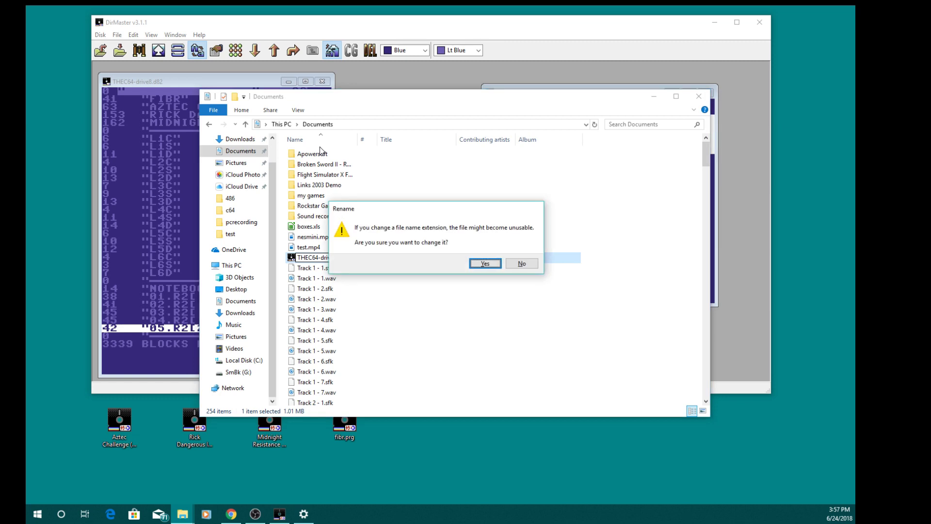
pyautogui.click(484, 265)
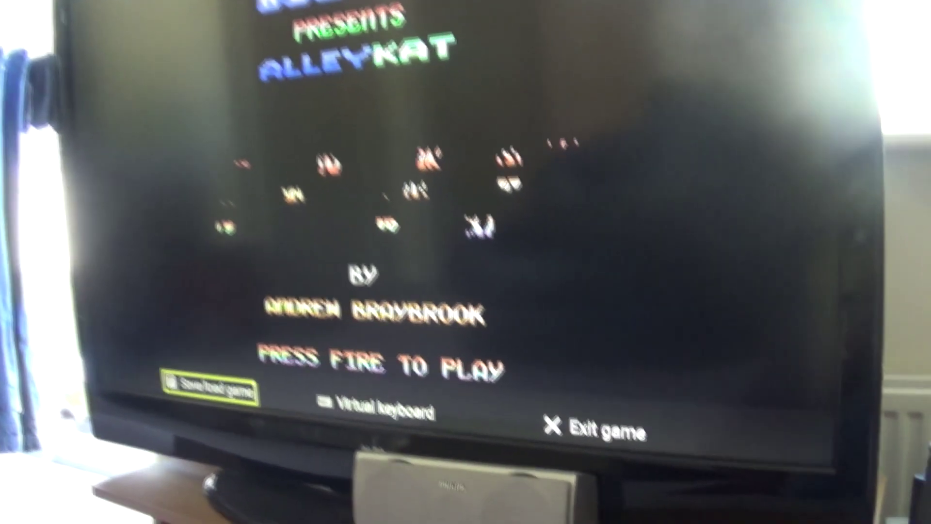
# Step: Choose Exit game in Alleykat's in-game menu to return to the carousel
pyautogui.press('Right')
pyautogui.press('Right')
pyautogui.press('Return')
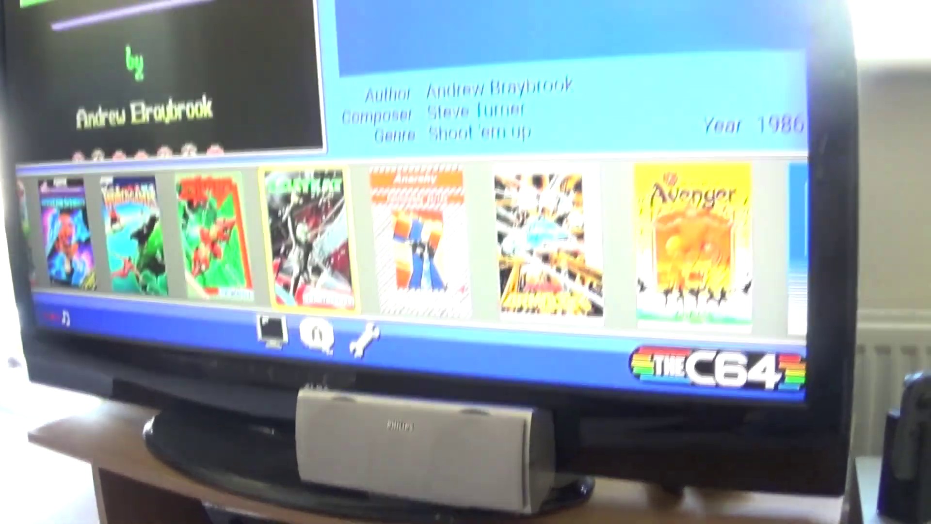
pyautogui.press('Right')
pyautogui.press('Right')
pyautogui.press('Right')
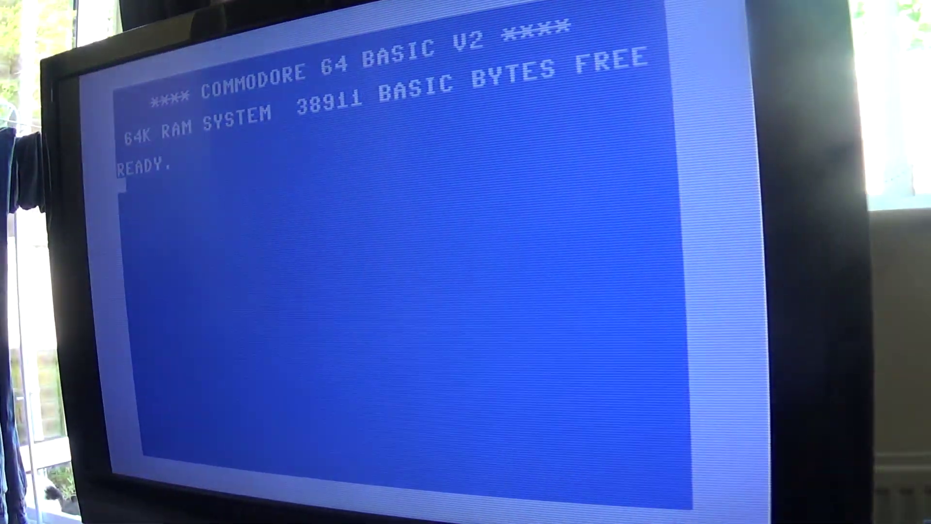
# Step: Enter LOAD"*",8,1 and RUN at the BASIC prompt to bring up the disk's game menu
pyautogui.write('LOAD"*",8,1')
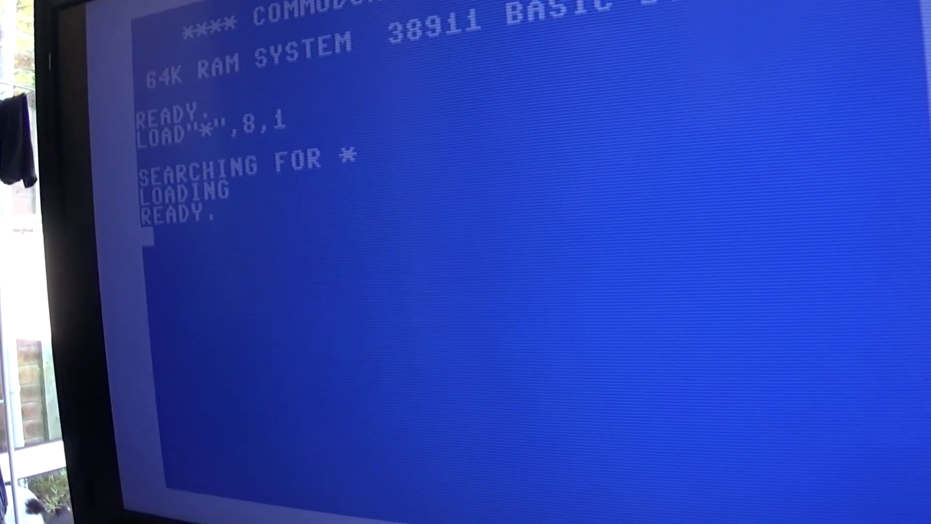
pyautogui.write('RUN')
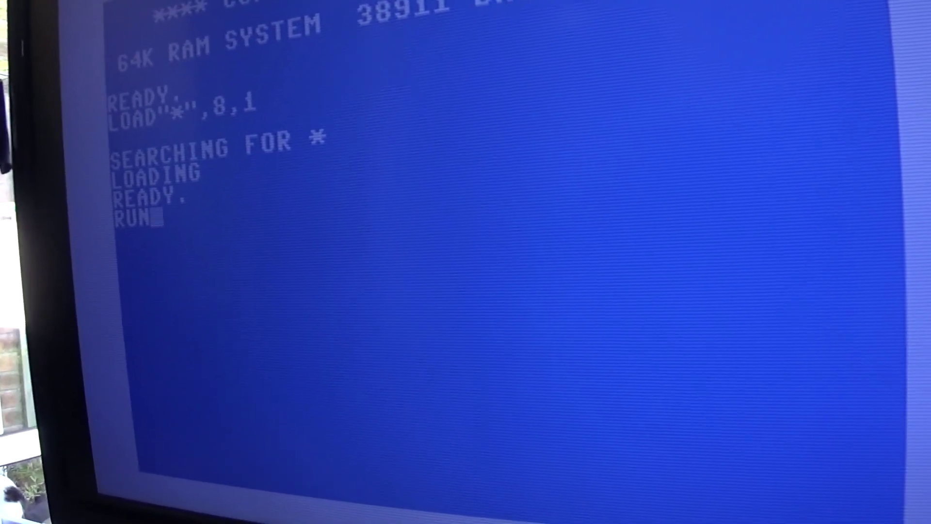
pyautogui.press('Return')
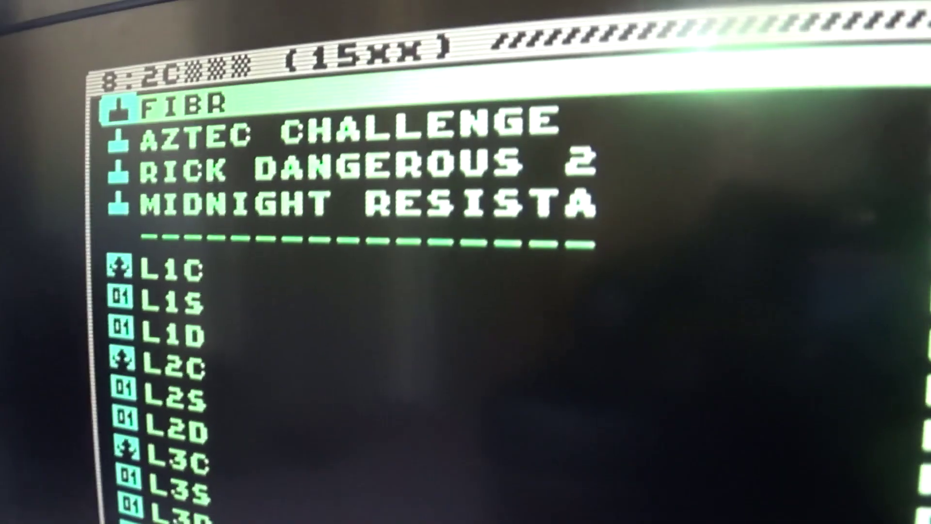
# Step: Highlight MIDNIGHT RESISTA two entries down the menu and start loading it
pyautogui.press('Down')
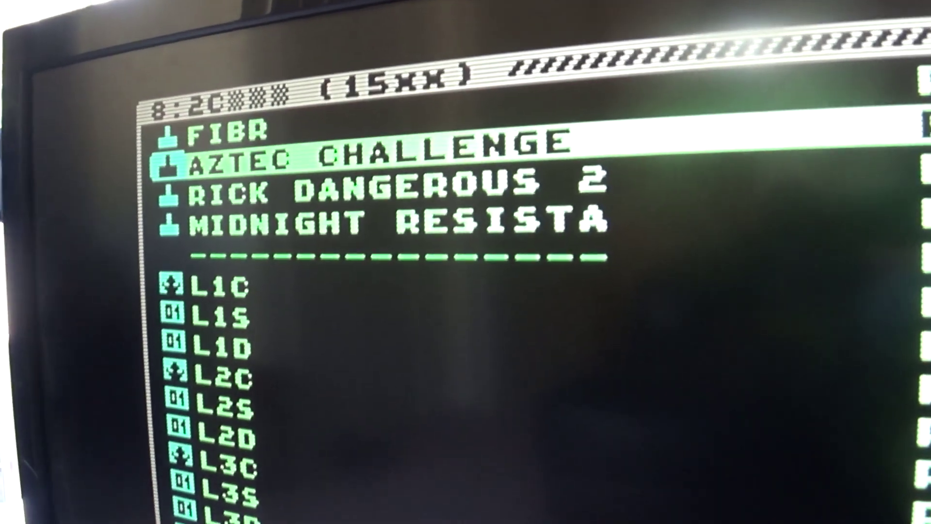
pyautogui.press('Down')
pyautogui.press('Down')
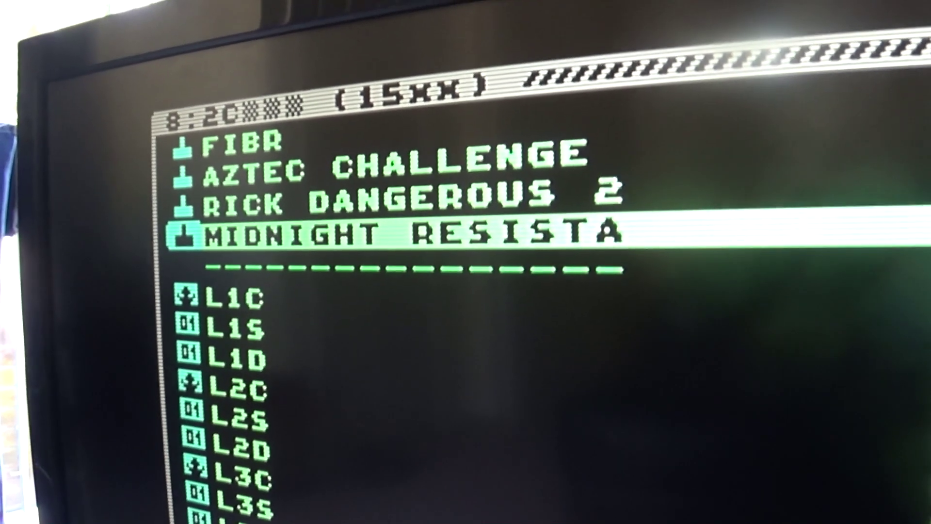
pyautogui.press('Return')
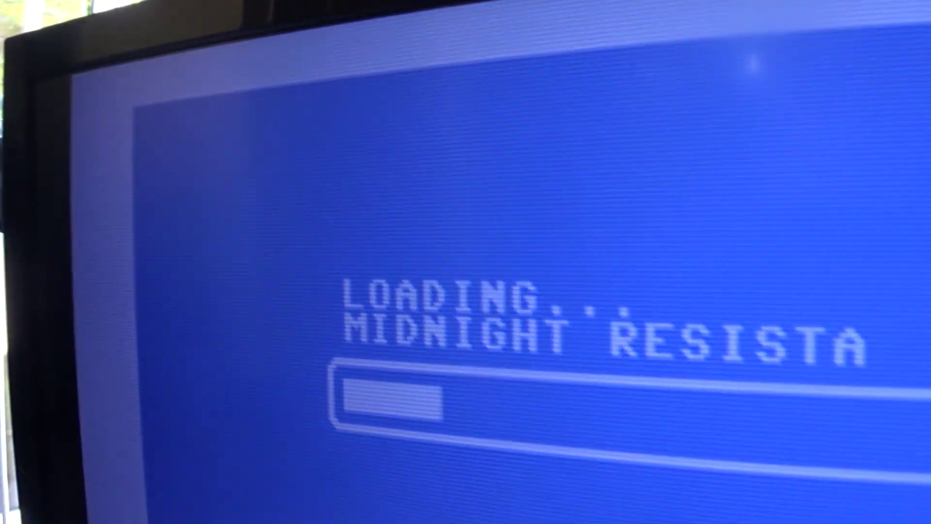